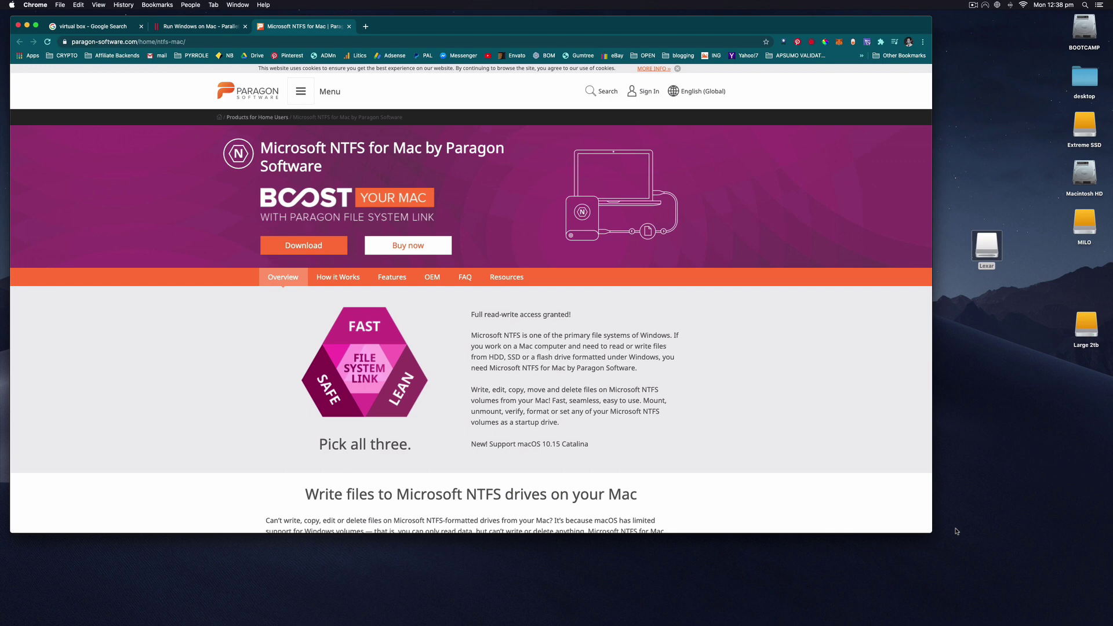
Dismiss the Lexar context menu and launch Disk Utility from Launchpad's Other folder
right_click(983, 243)
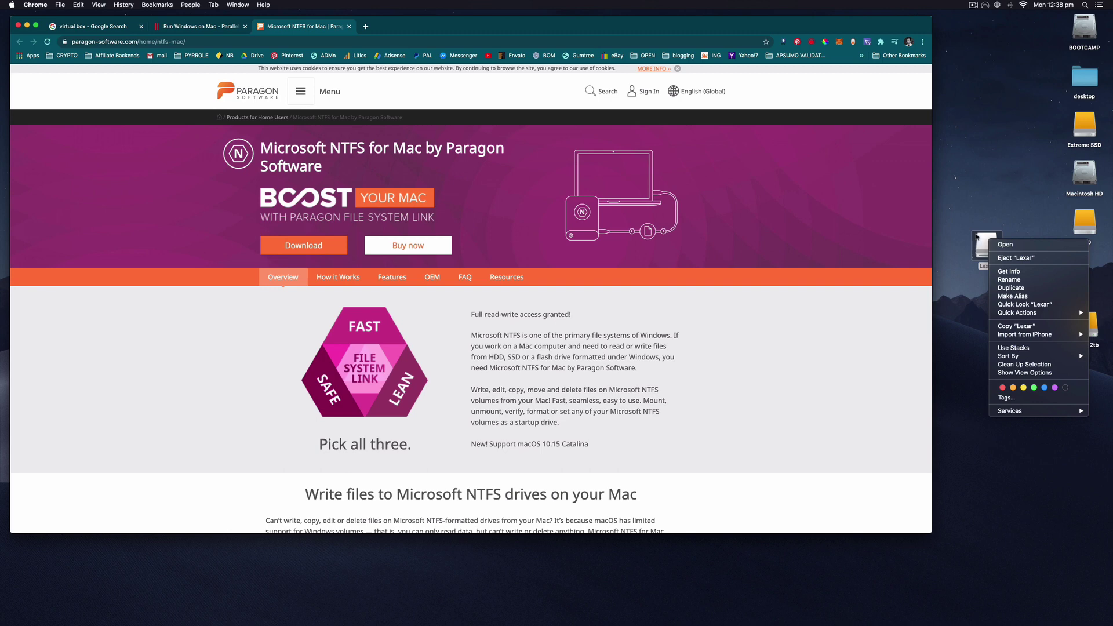
left_click(966, 208)
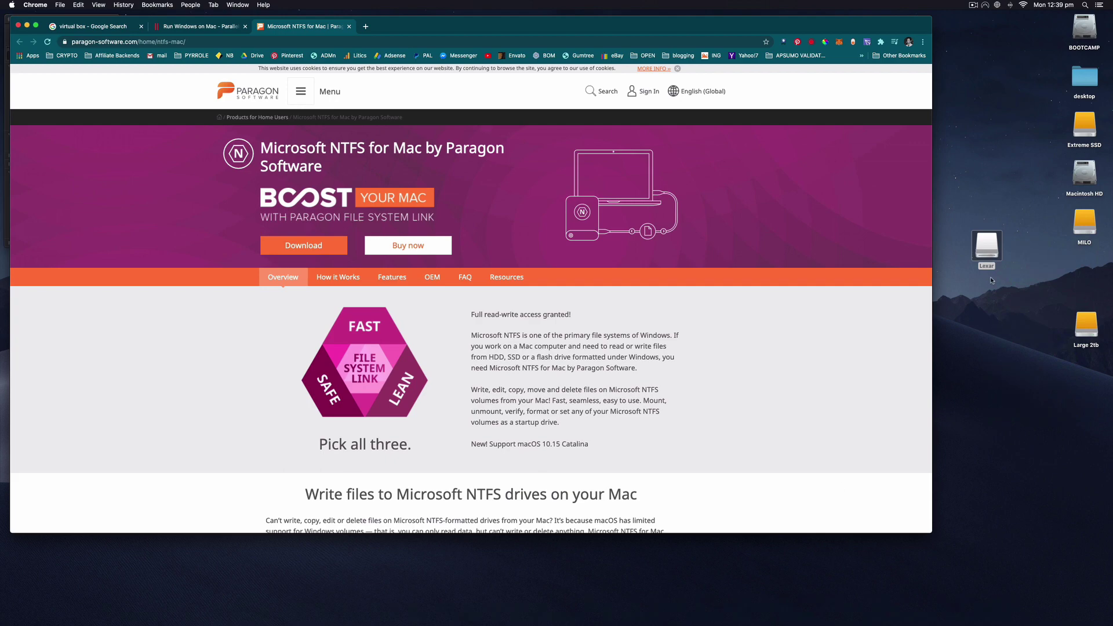
mouse_move(234, 619)
left_click(144, 608)
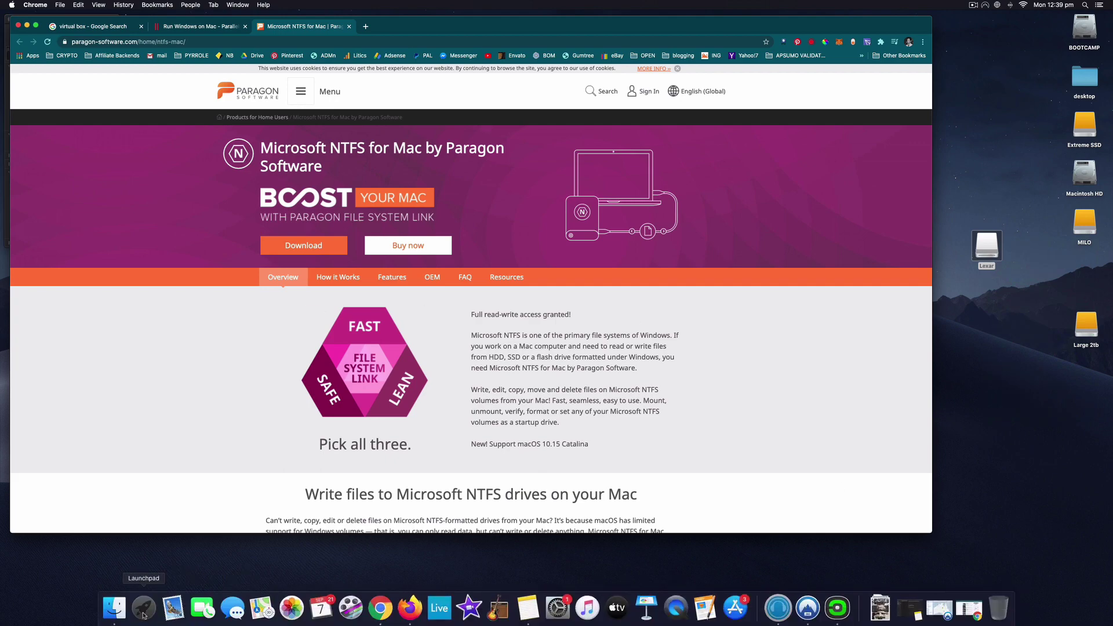
scroll(525, 356, "left", 2)
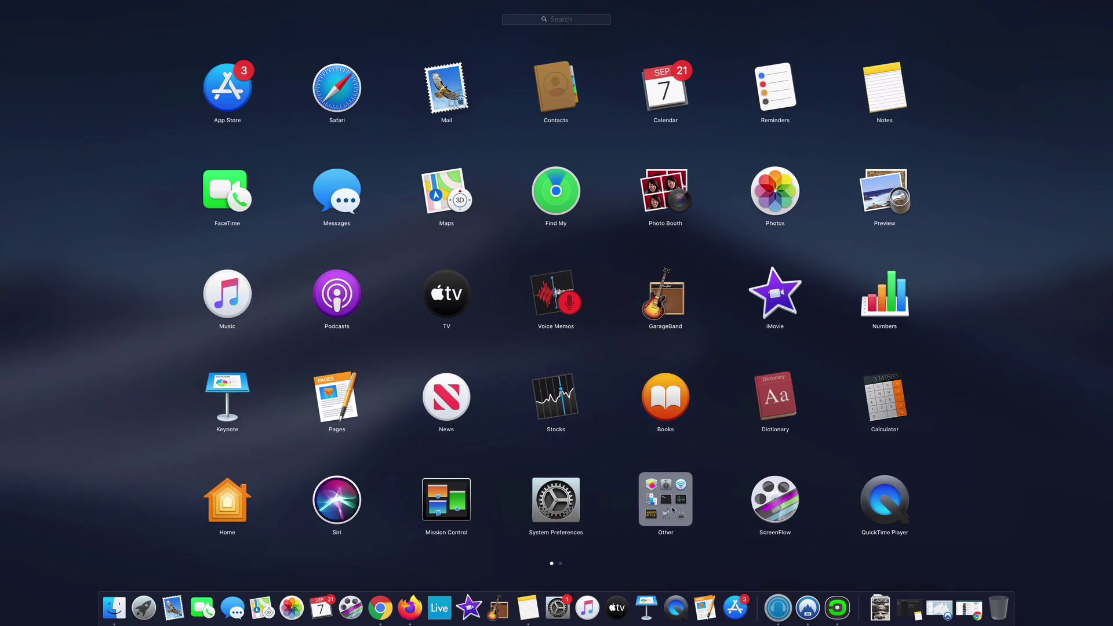
left_click(672, 513)
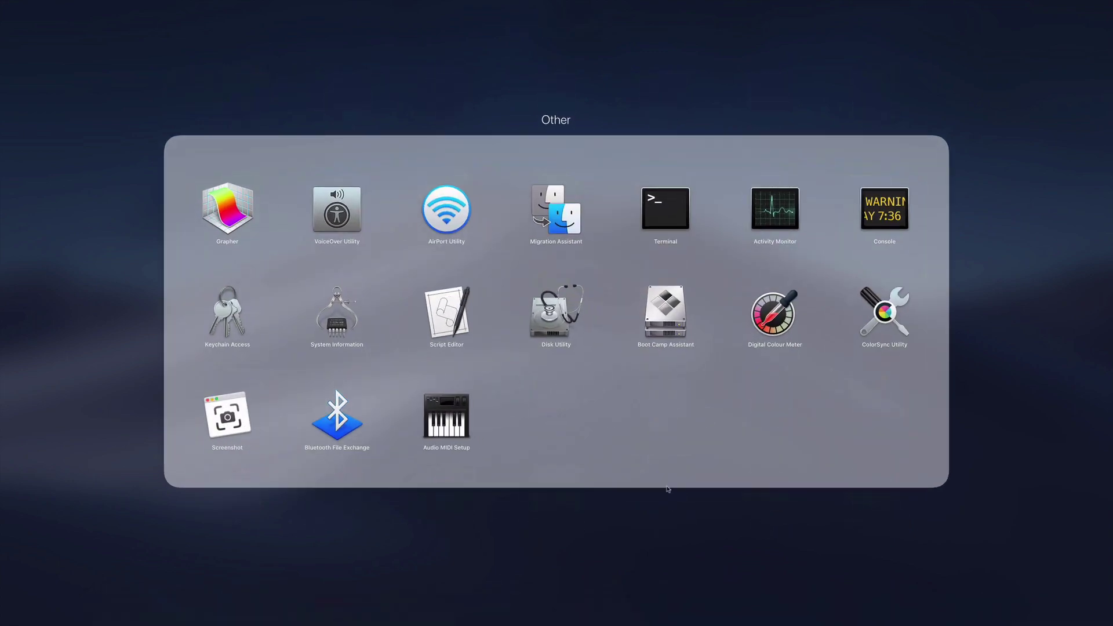
left_click(545, 325)
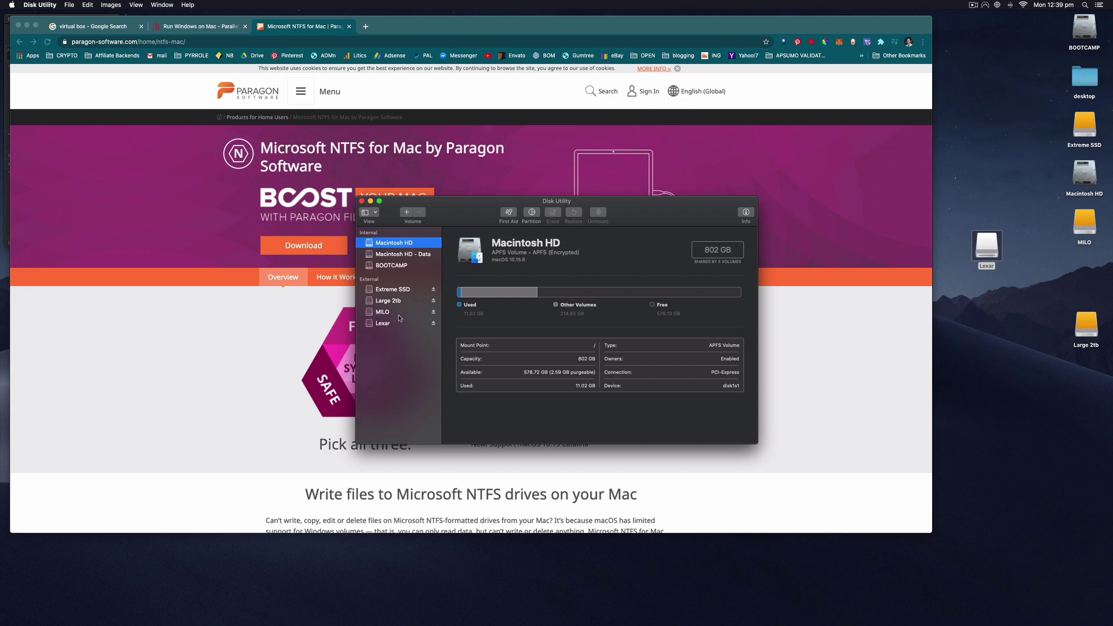
Open Erase for Lexar, check its formats (Mac OS Extended, MS-DOS (FAT), ExFAT), and cancel
left_click(386, 324)
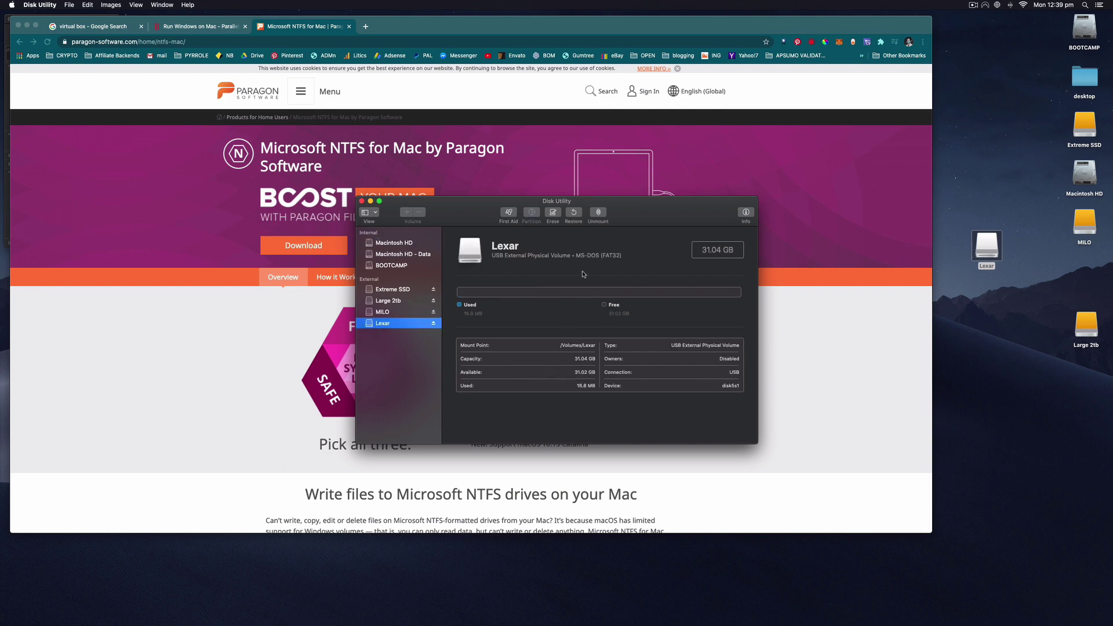
left_click(554, 215)
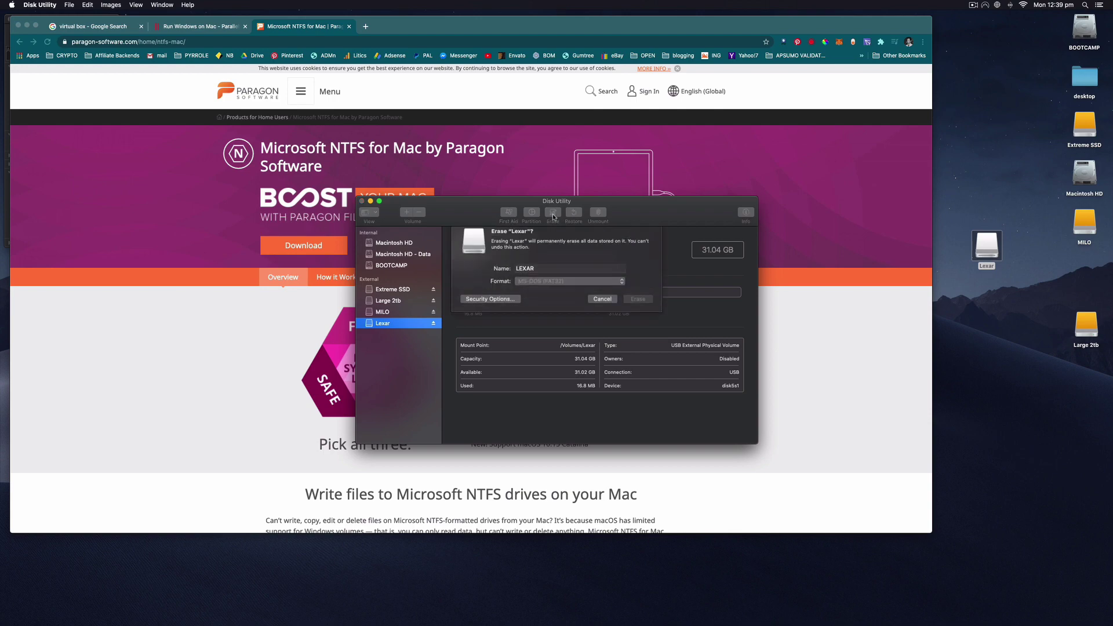
left_click(535, 290)
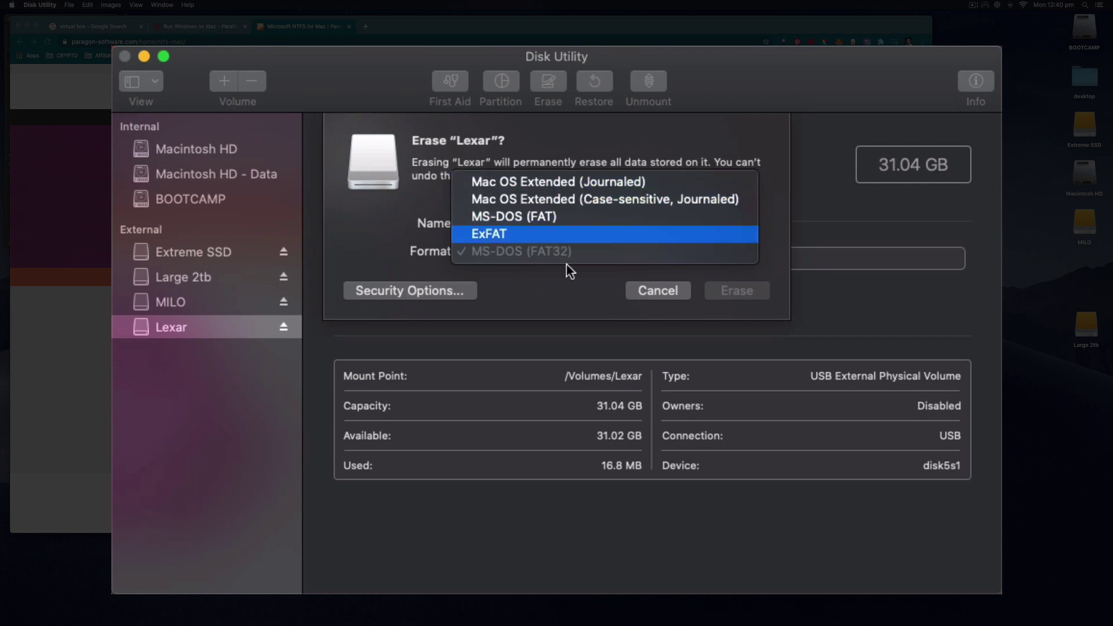
key("Escape")
key("Escape")
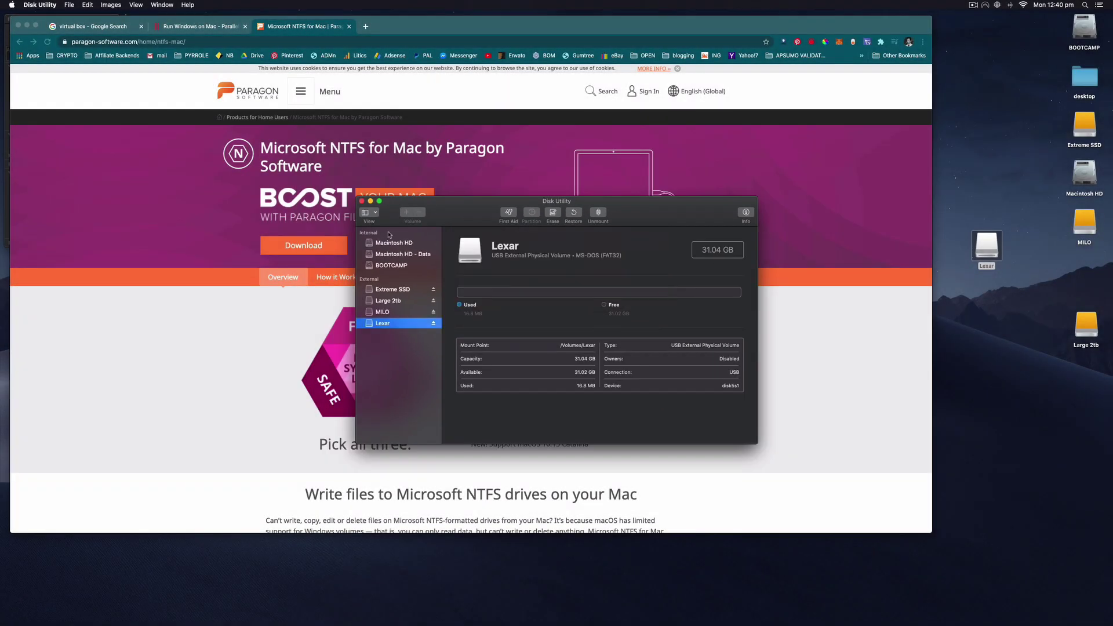
left_click(361, 200)
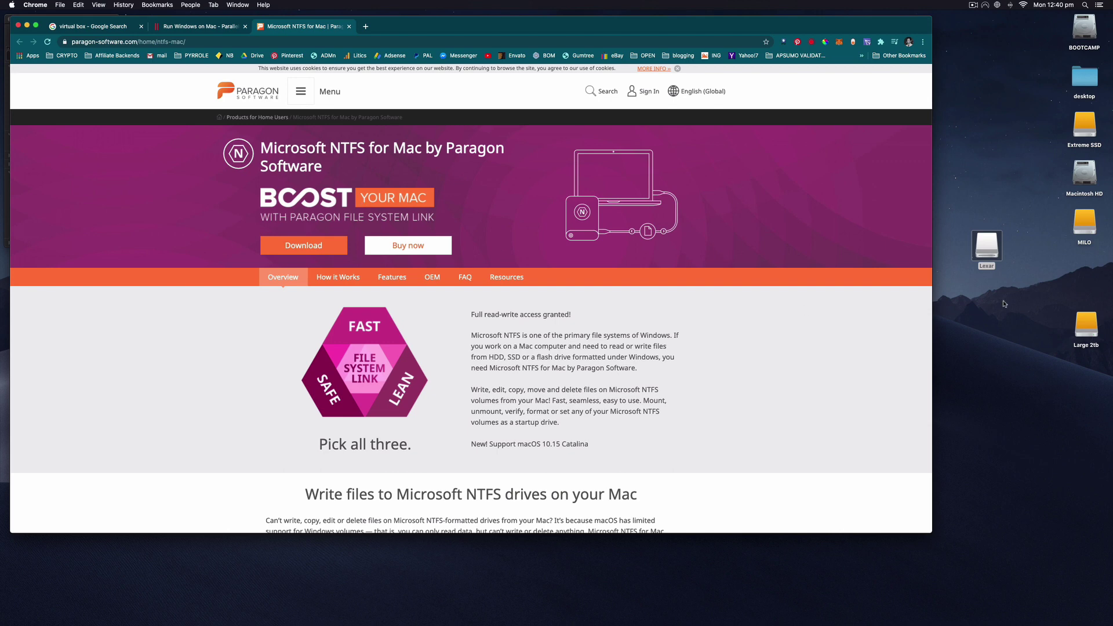
left_click(988, 259)
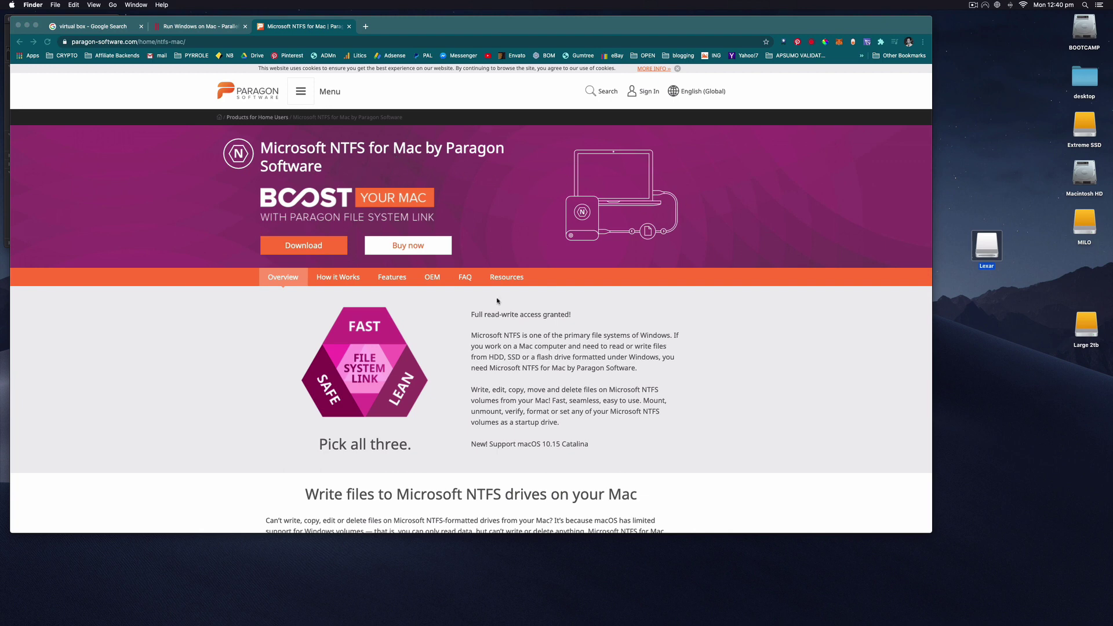
Look over the Parallels and VirtualBox tabs, close the Lexar Info window, and reposition Chrome
left_click(205, 27)
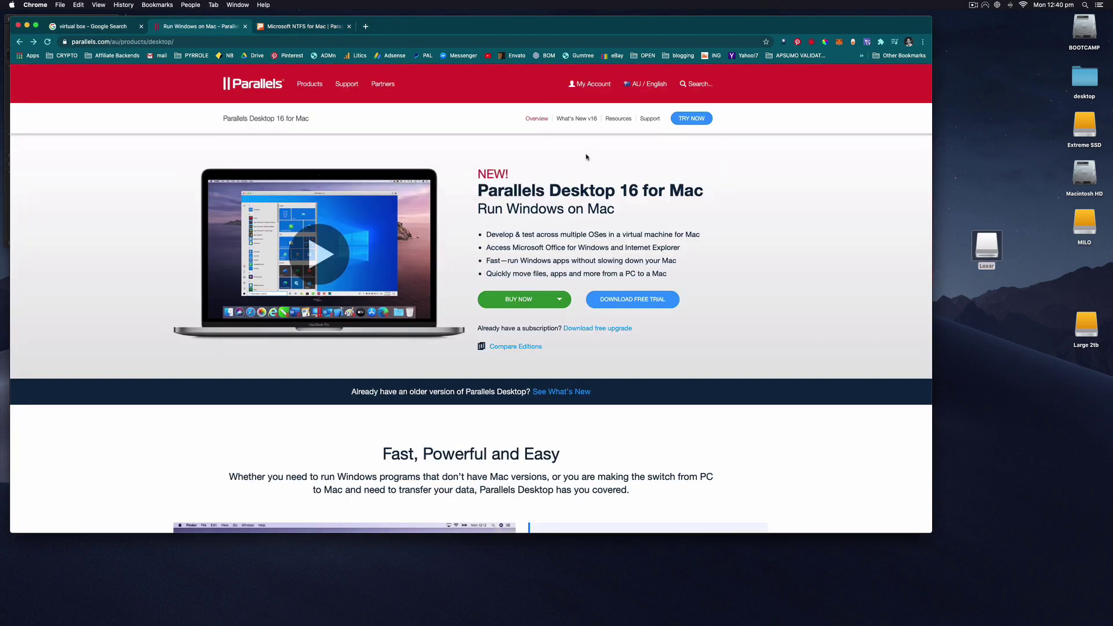
left_click(99, 27)
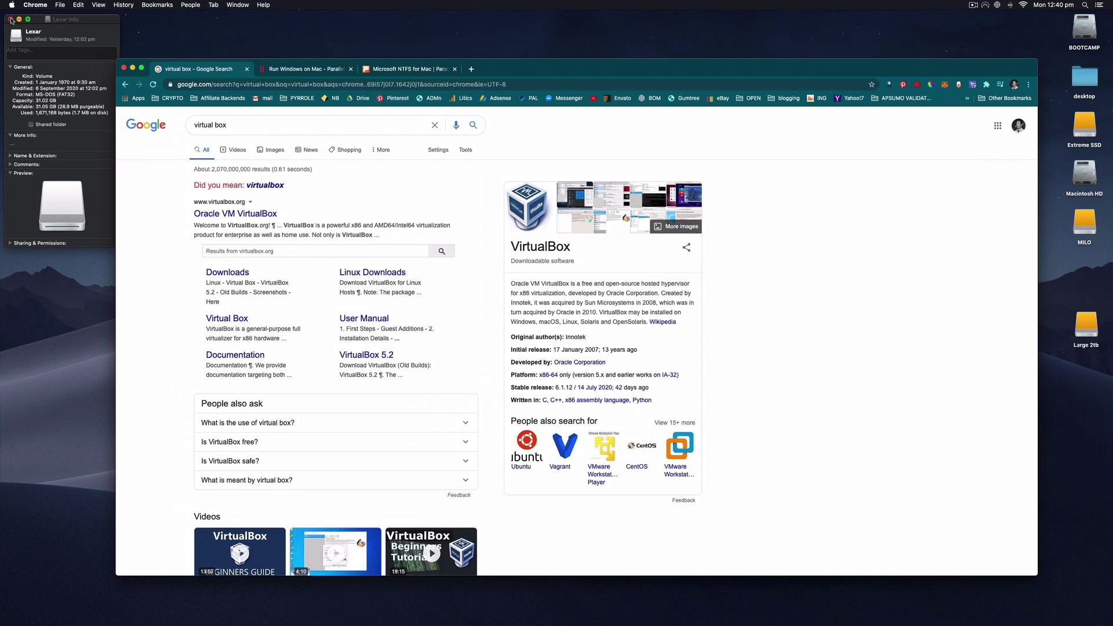
left_click(10, 20)
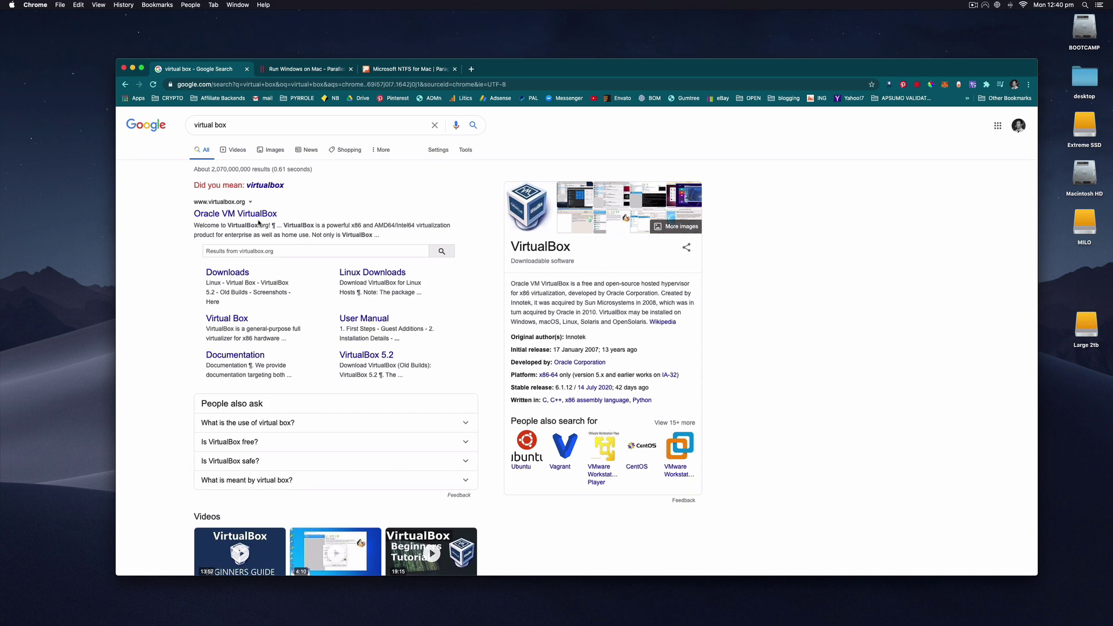
left_click(307, 69)
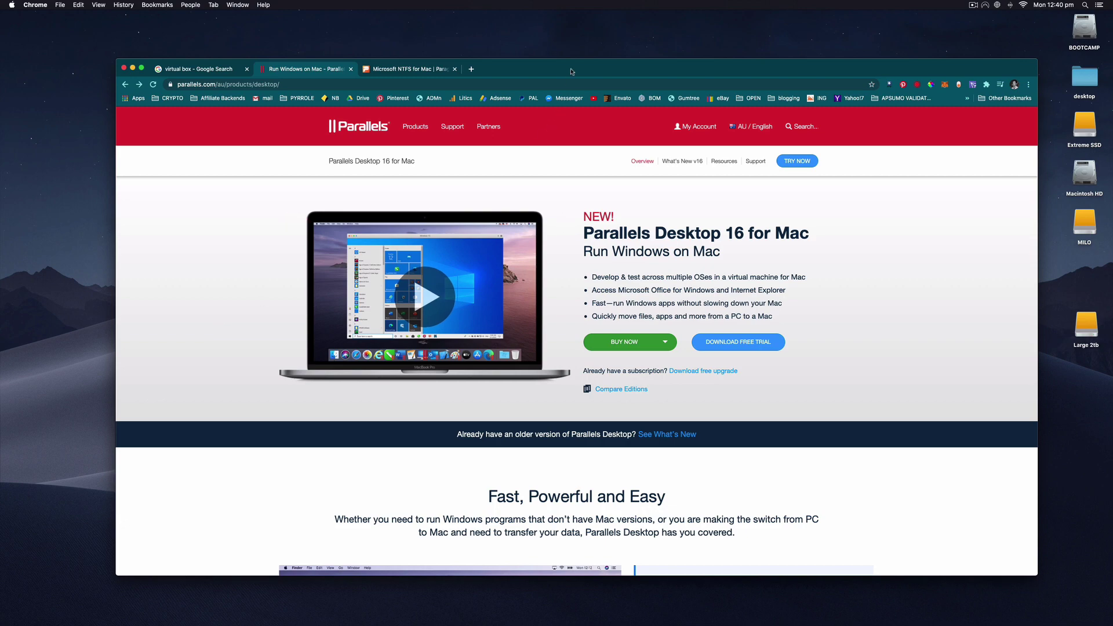
left_click_drag(569, 72, 461, 35)
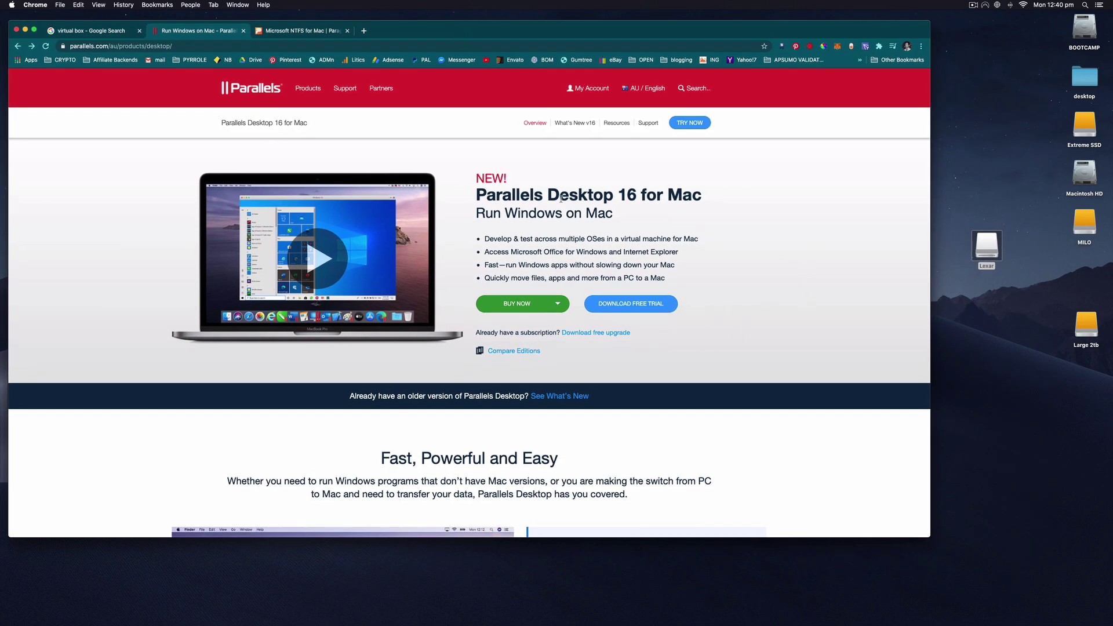
Close the VirtualBox search and Parallels Desktop tabs, keeping the Microsoft NTFS for Mac page
left_click(288, 30)
left_click(201, 31)
left_click(88, 33)
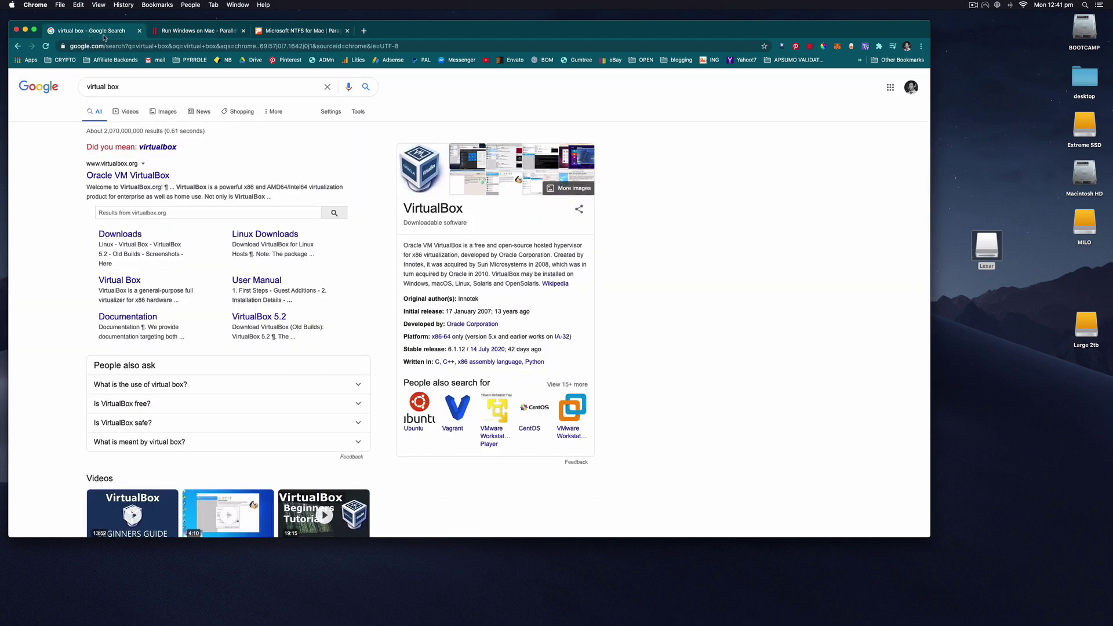
left_click(139, 31)
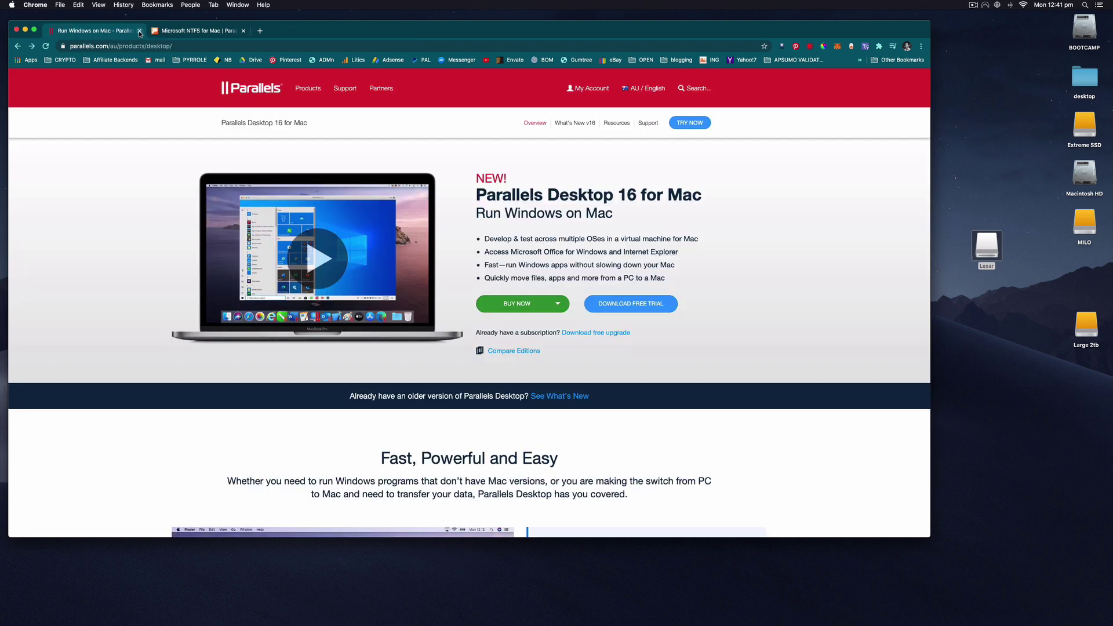
left_click(139, 32)
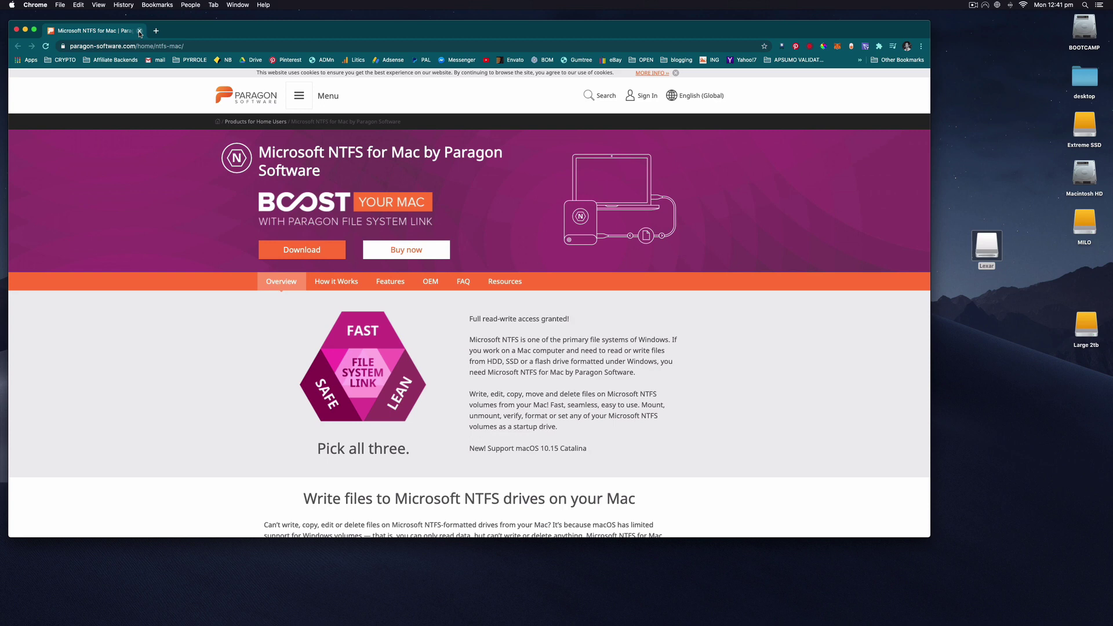
Close the last Chrome tab and move the Lexar desktop icon up and left
left_click(139, 32)
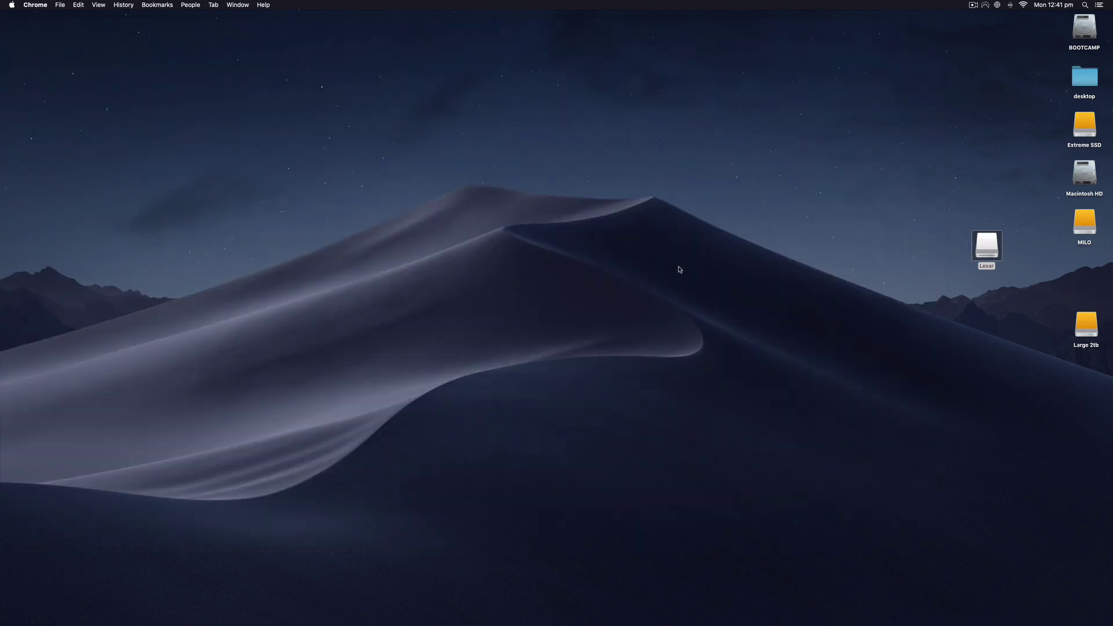
left_click(1026, 271)
left_click_drag(991, 248, 910, 214)
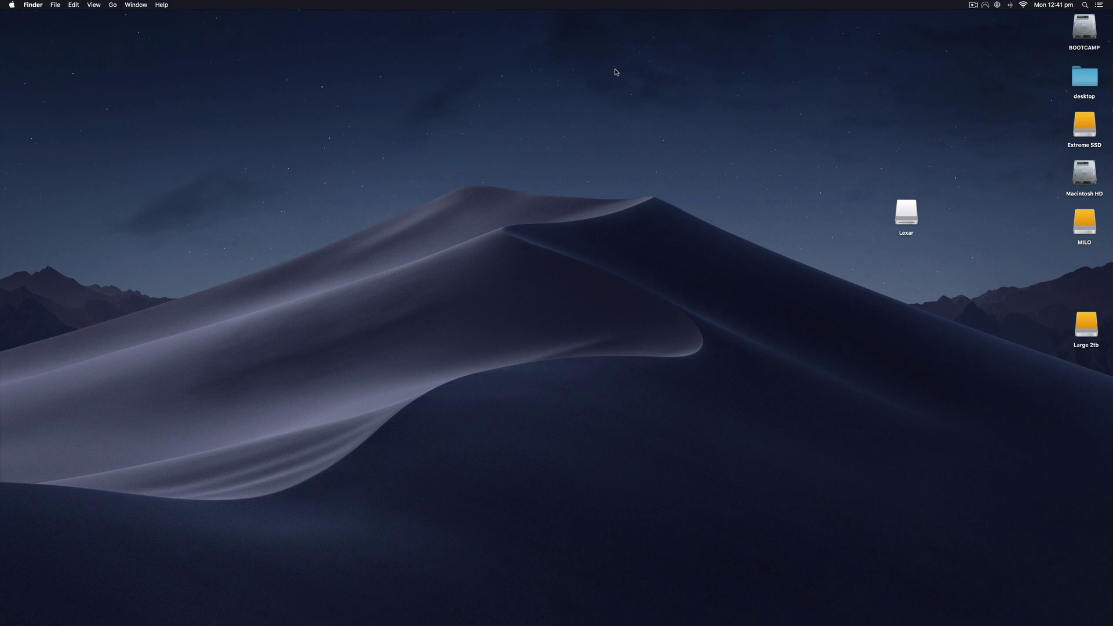
mouse_move(510, 624)
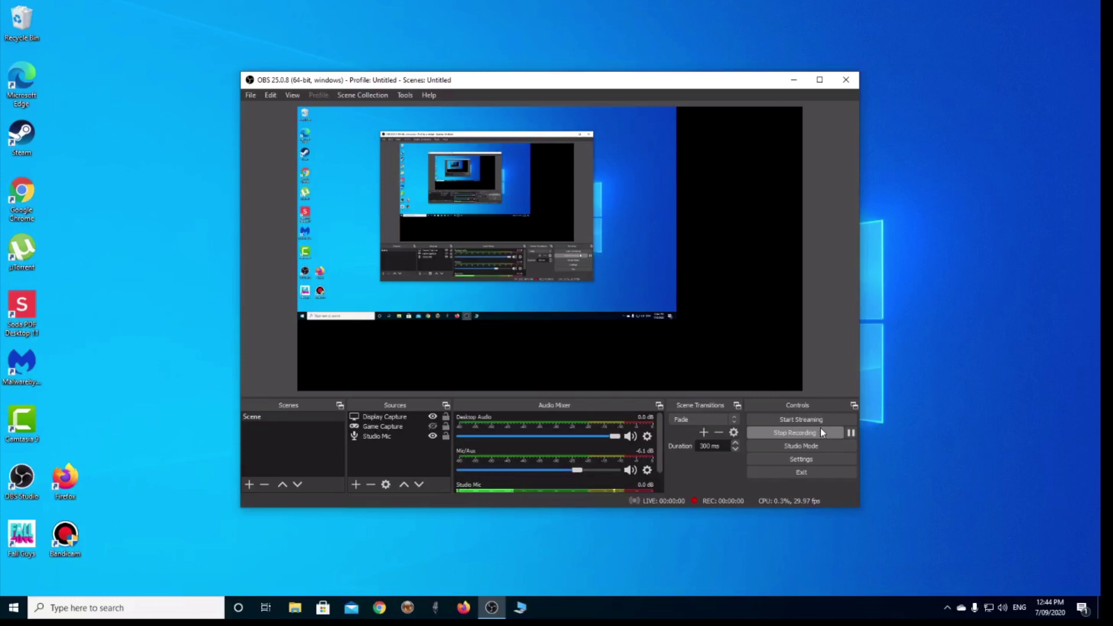
Minimize OBS and search 'my pc' in the taskbar to open This PC
left_click(794, 80)
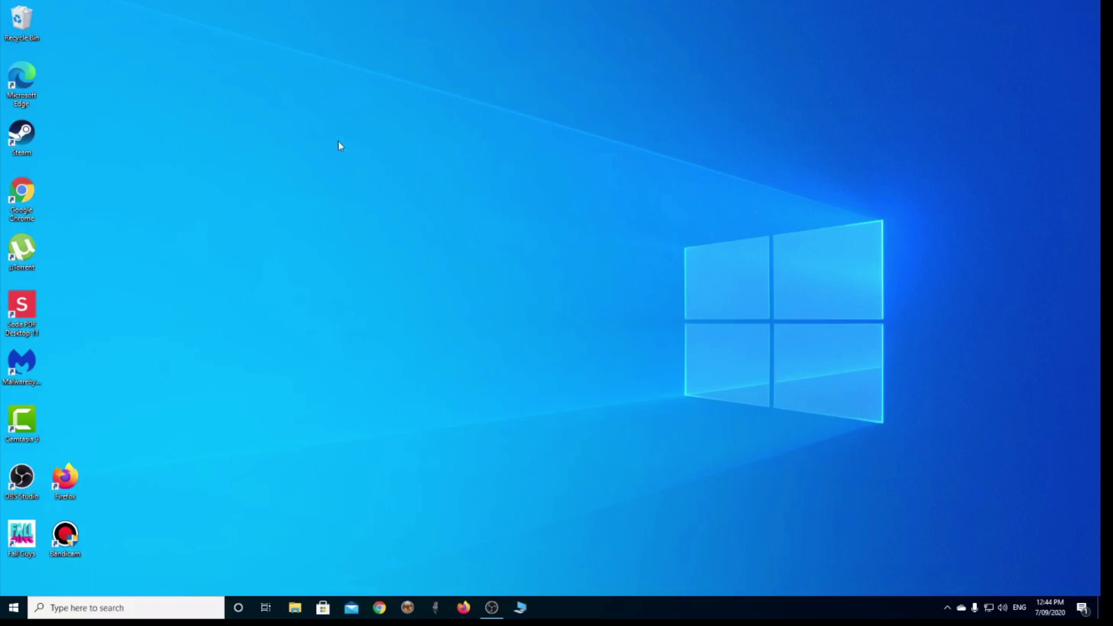
left_click(130, 607)
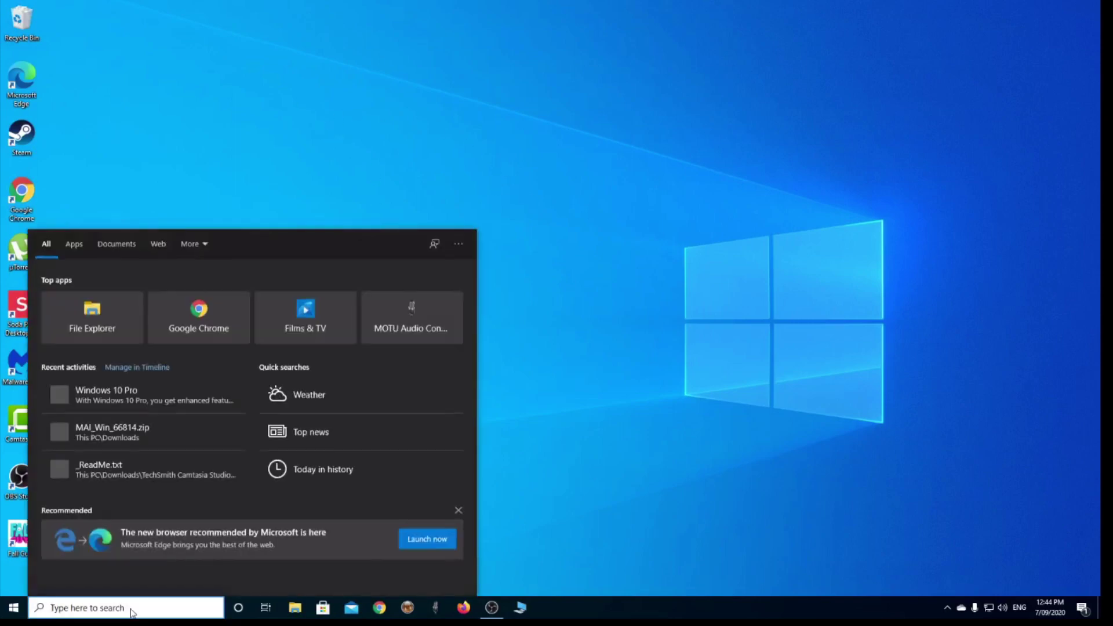
type("my pc")
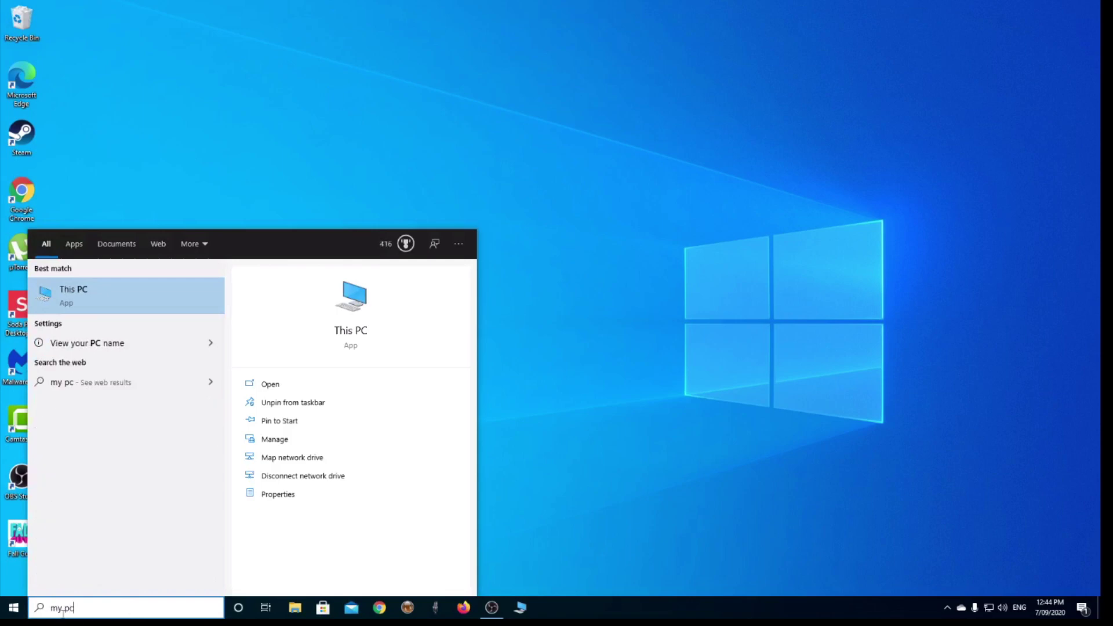
left_click(69, 290)
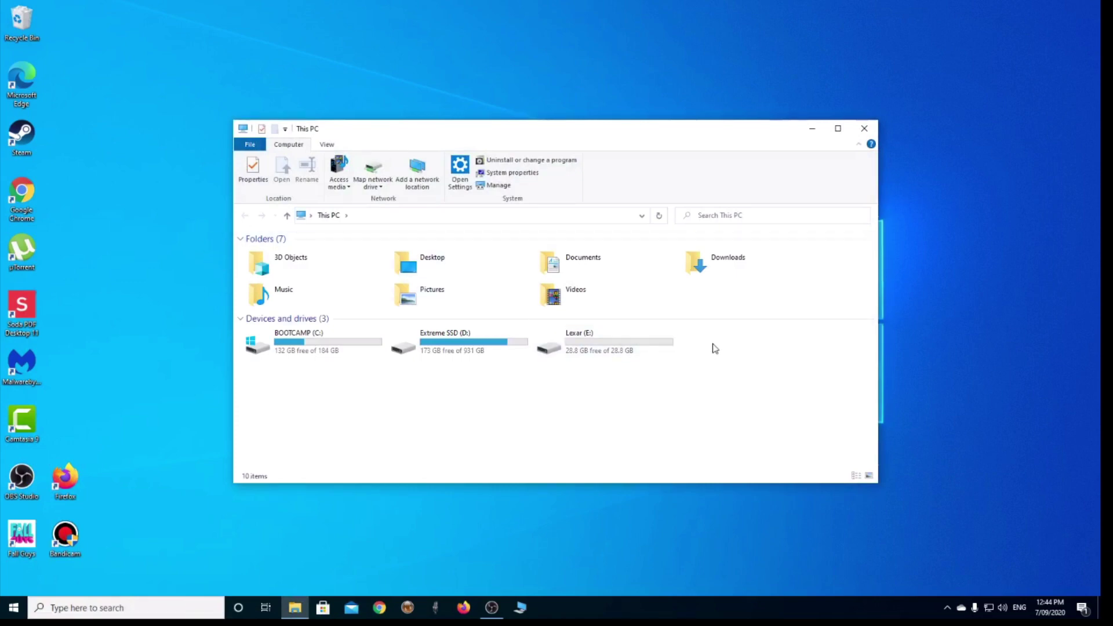
Choose Format... from the Lexar (E:) drive's context menu
left_click(612, 348)
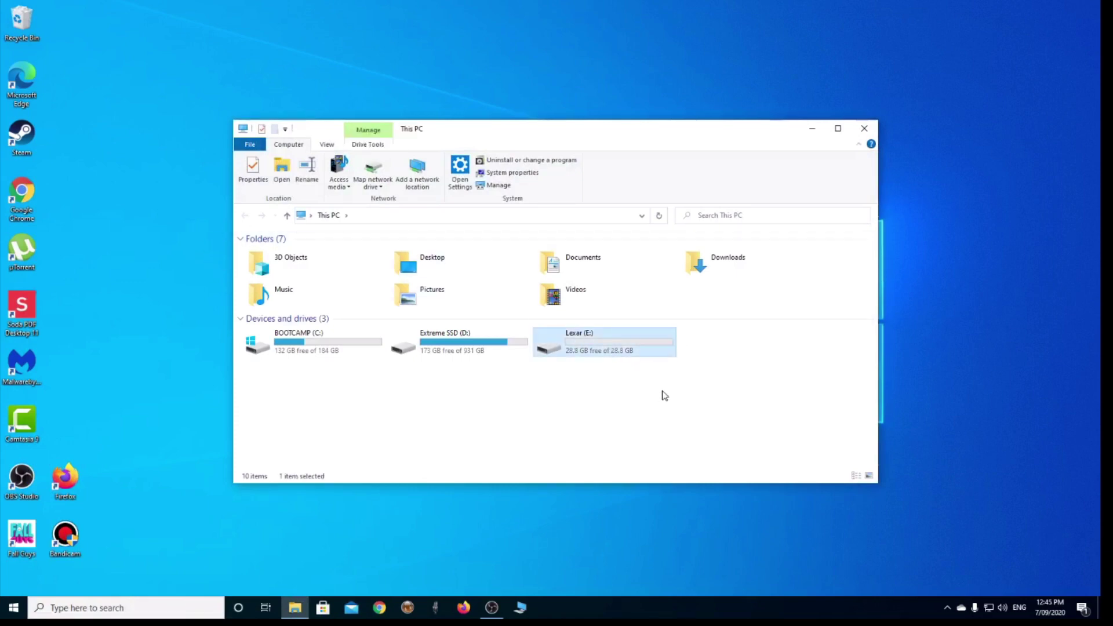
right_click(597, 348)
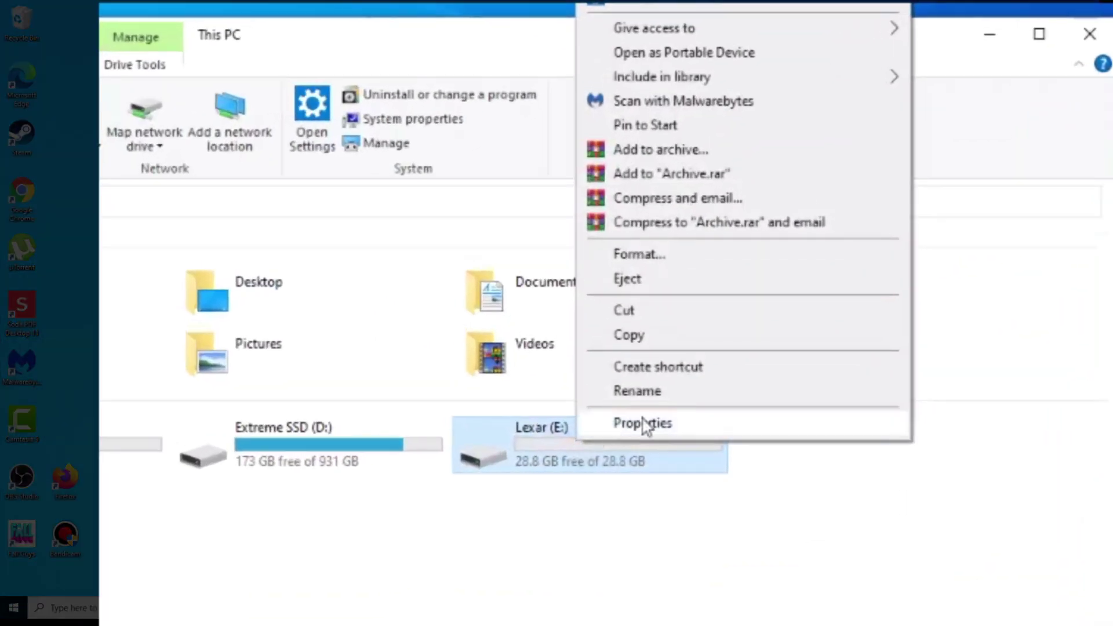
left_click(682, 256)
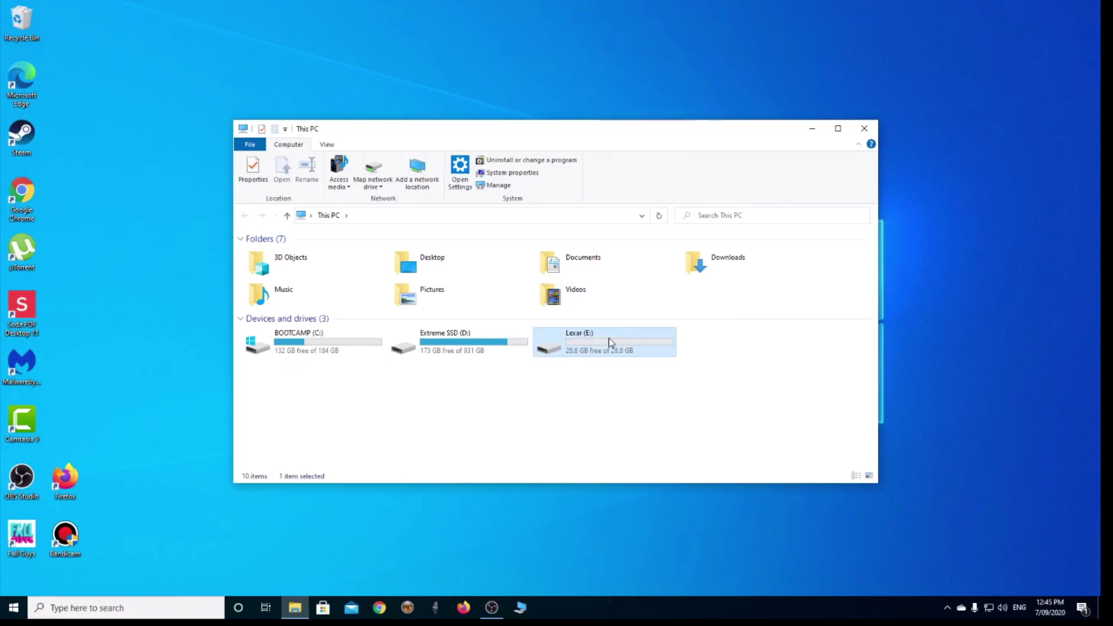
right_click(610, 342)
left_click(641, 242)
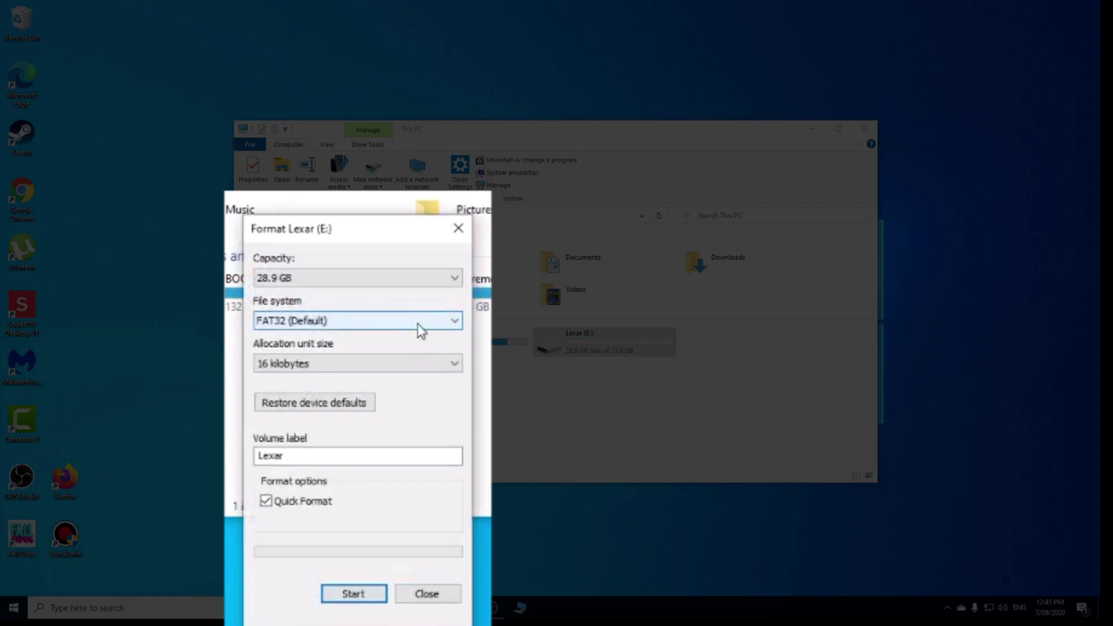
Format Lexar (E:) as NTFS, confirm the erase warning, and acknowledge Format Complete
left_click(399, 321)
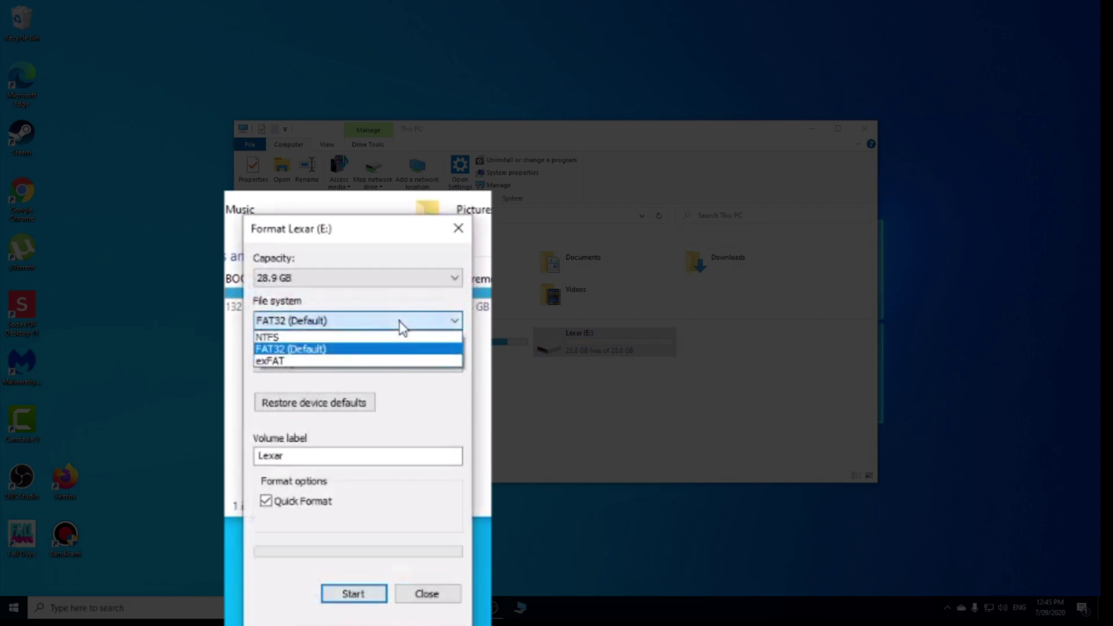
left_click(389, 342)
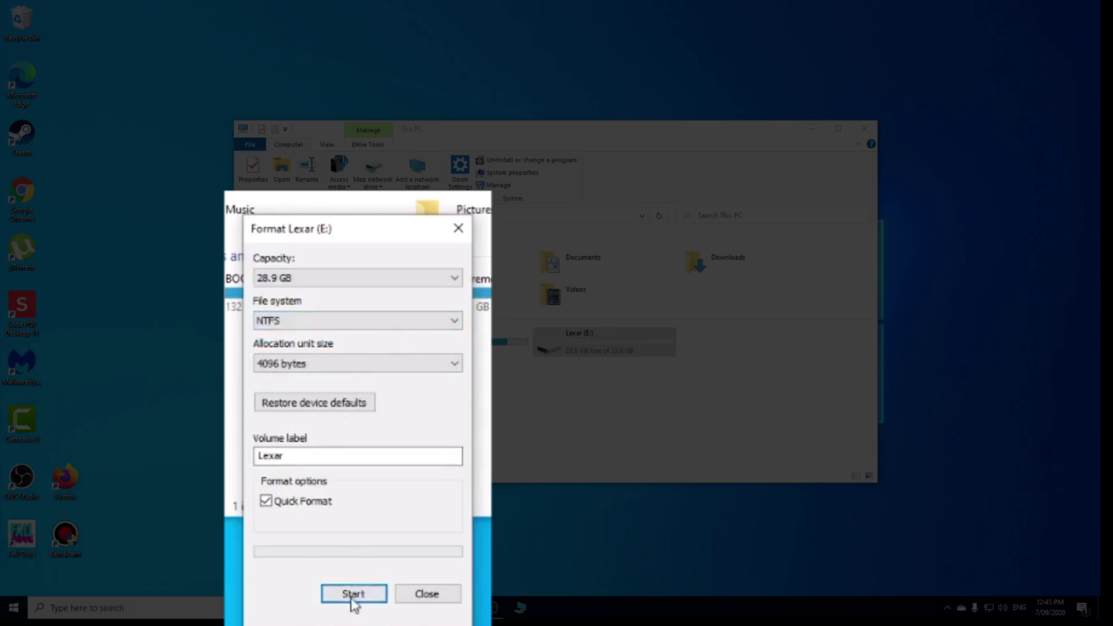
left_click(372, 597)
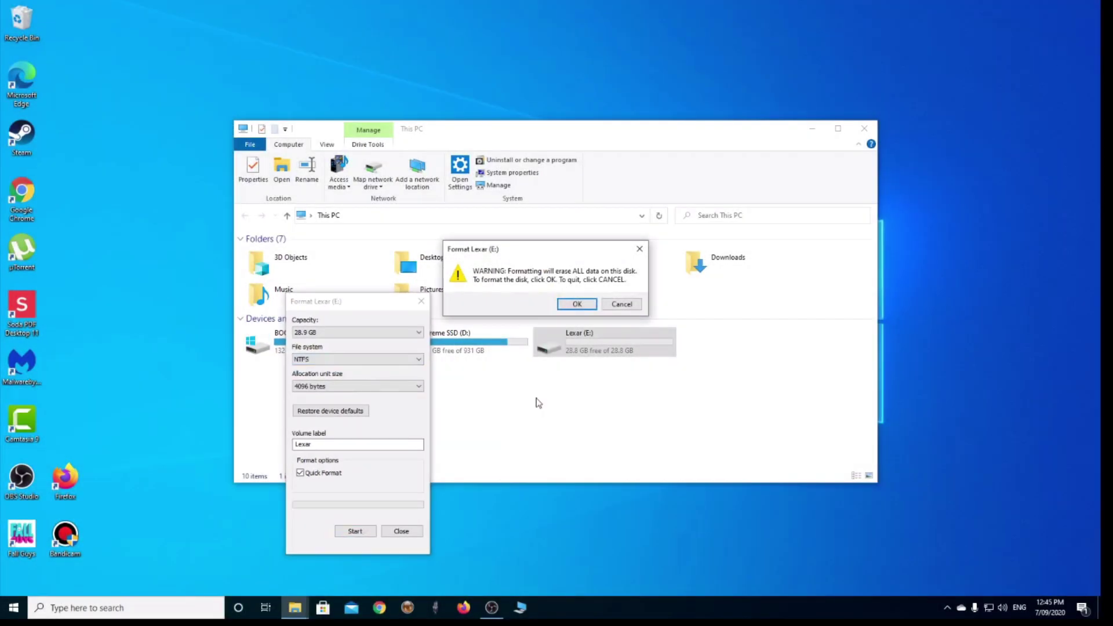
left_click(592, 306)
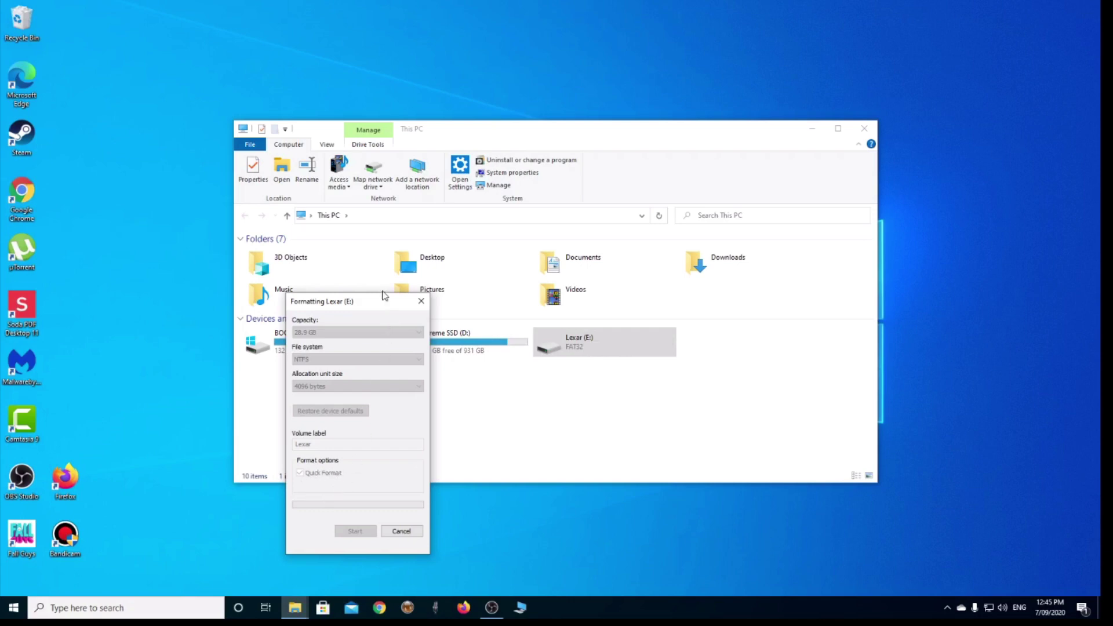
left_click_drag(374, 302, 903, 251)
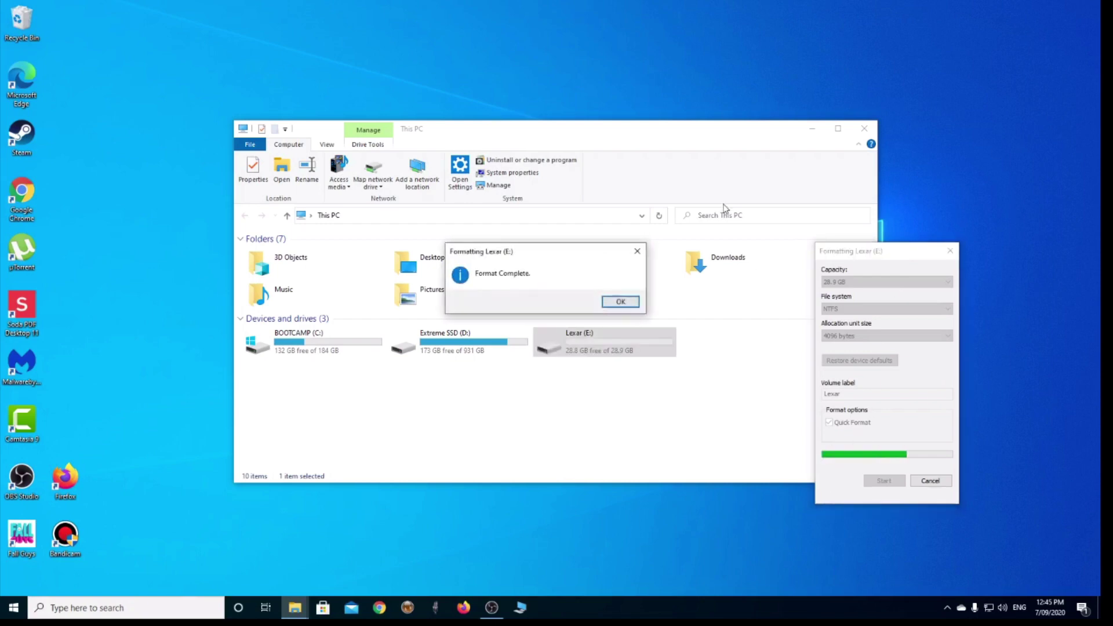
left_click(619, 303)
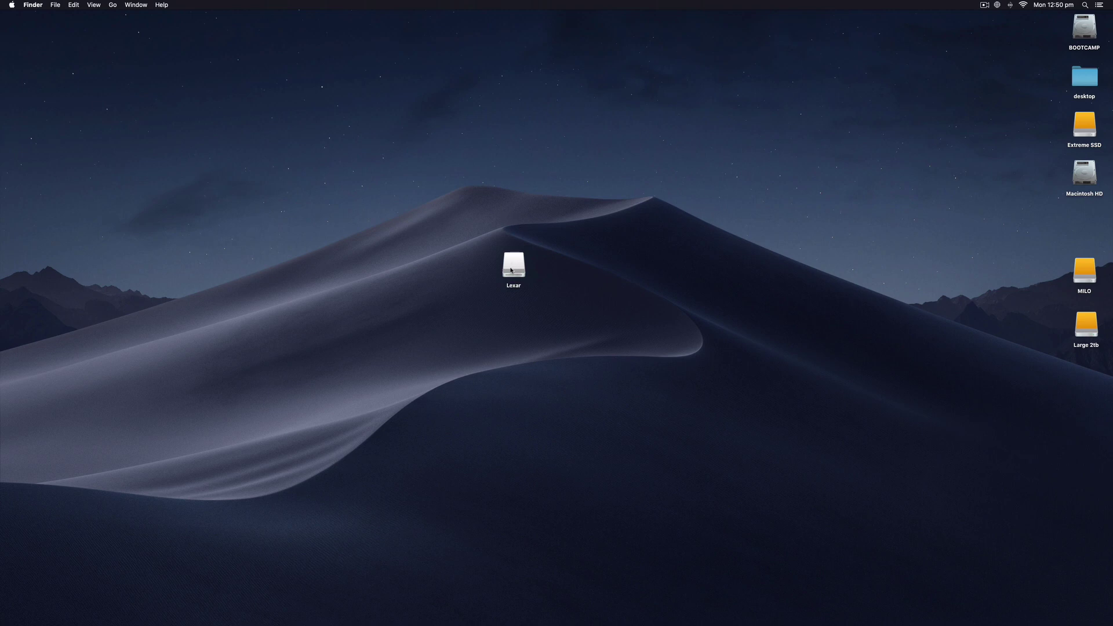
Open Get Info on the Lexar desktop drive to confirm it shows Windows NT File System (NTFS)
right_click(513, 265)
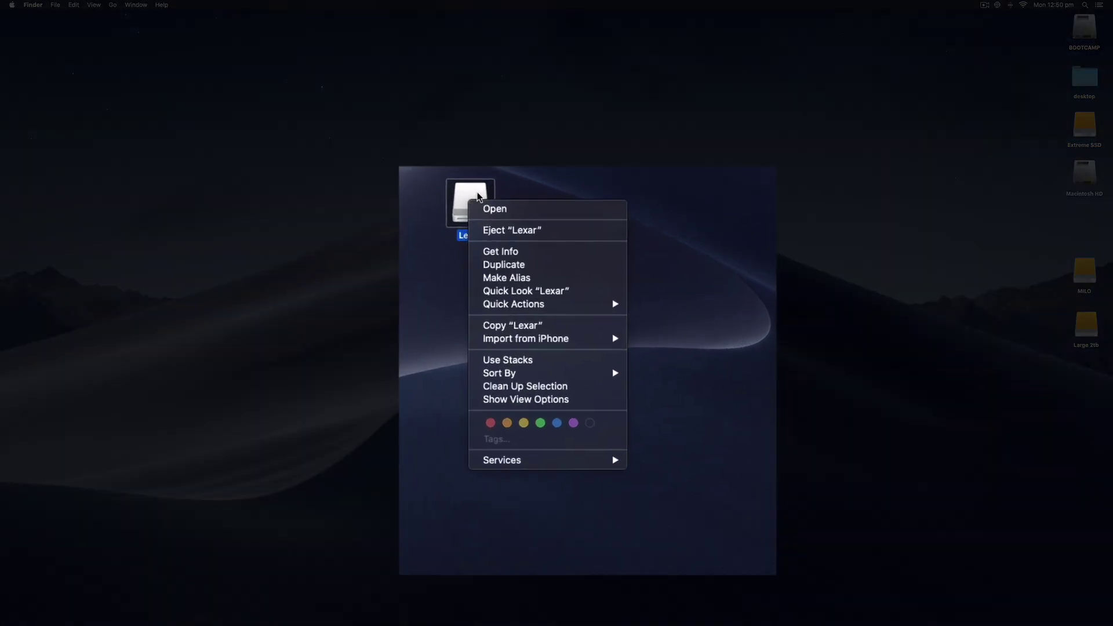
left_click(515, 251)
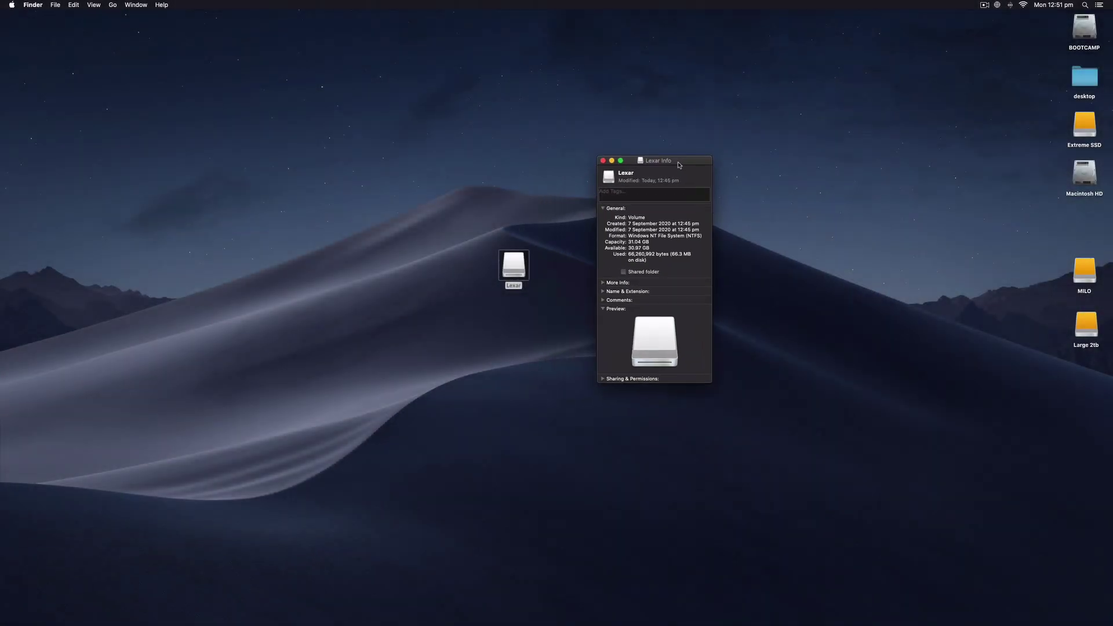
Drag the Lexar desktop icon slightly to the right
mouse_move(513, 268)
left_mouse_down()
mouse_move(496, 262)
mouse_move(532, 265)
left_mouse_up()
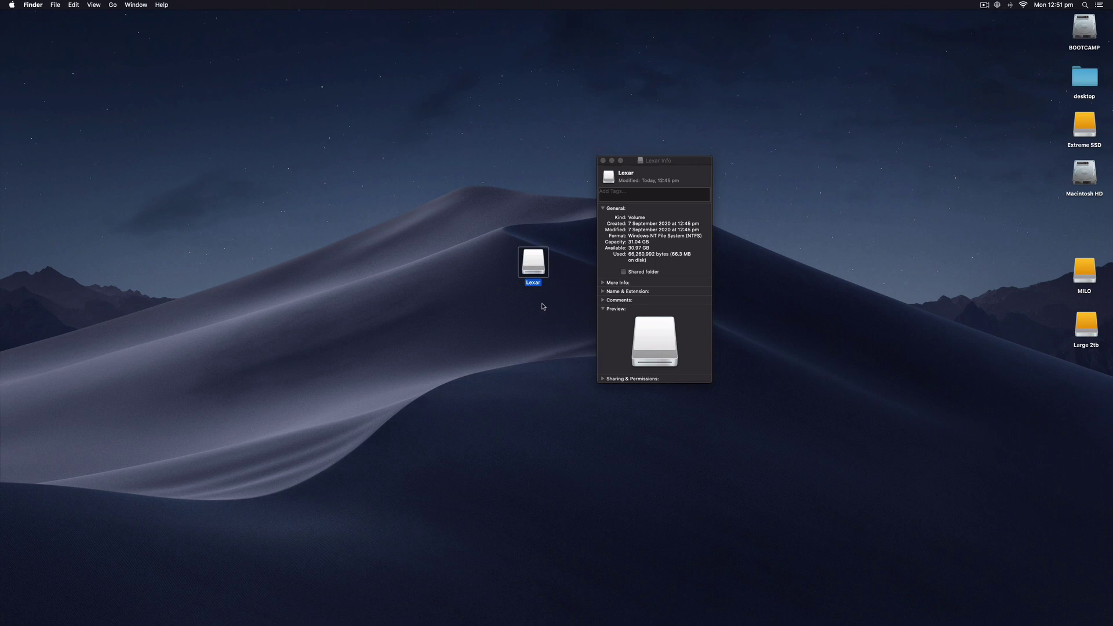